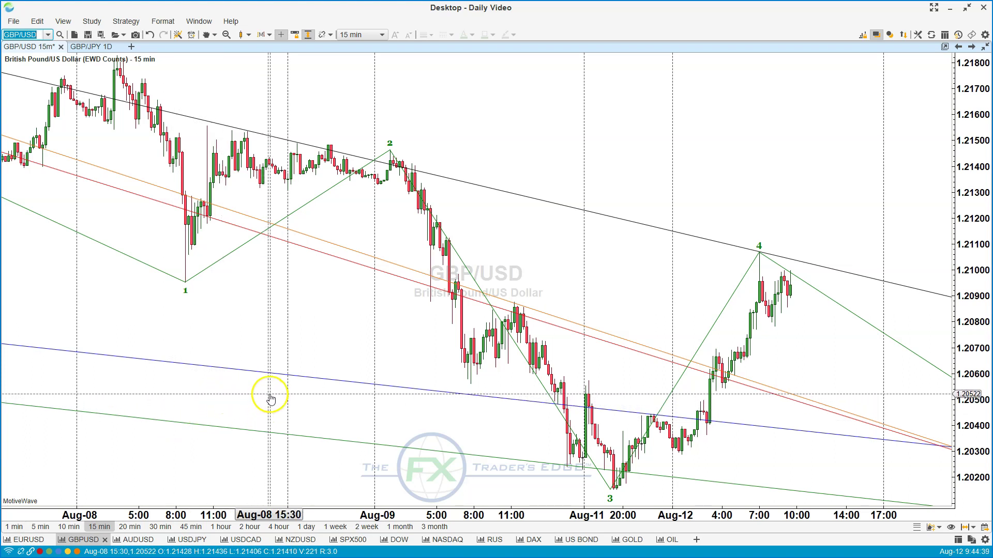
Pan the GBP/USD 15-minute chart left to leave room beyond the latest bars
{"action": "left_click_drag", "start_coordinate": [583, 261], "coordinate": [559, 262]}
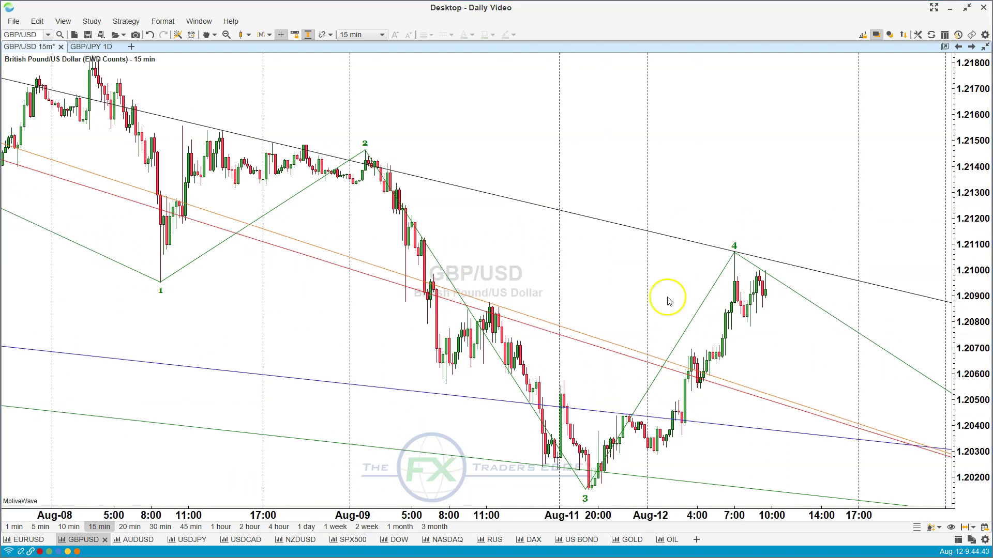
Sketch a pink polyline from the wave 3 low up to the wave 4 peak
{"action": "left_click_drag", "start_coordinate": [617, 431], "coordinate": [627, 415]}
{"action": "left_click", "coordinate": [655, 455]}
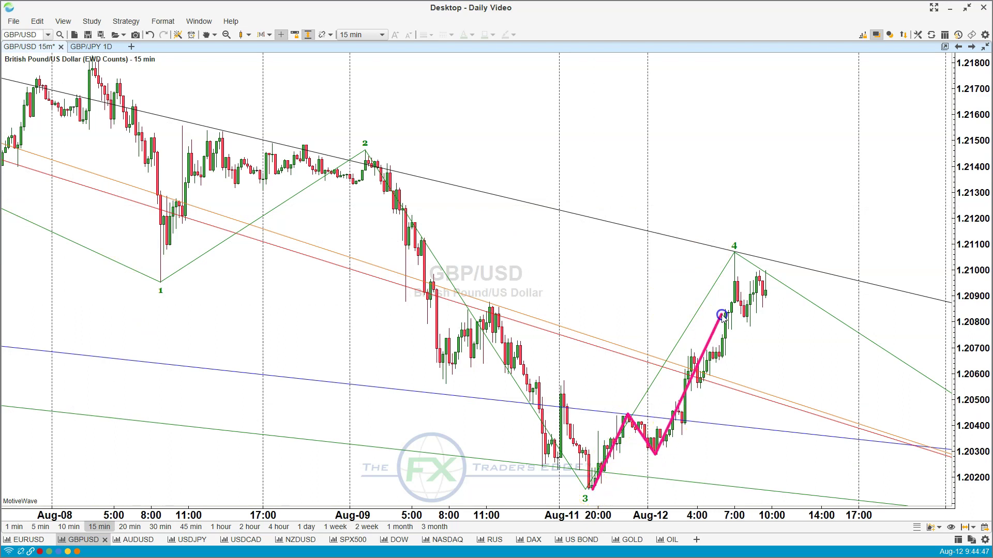
{"action": "left_click", "coordinate": [734, 253]}
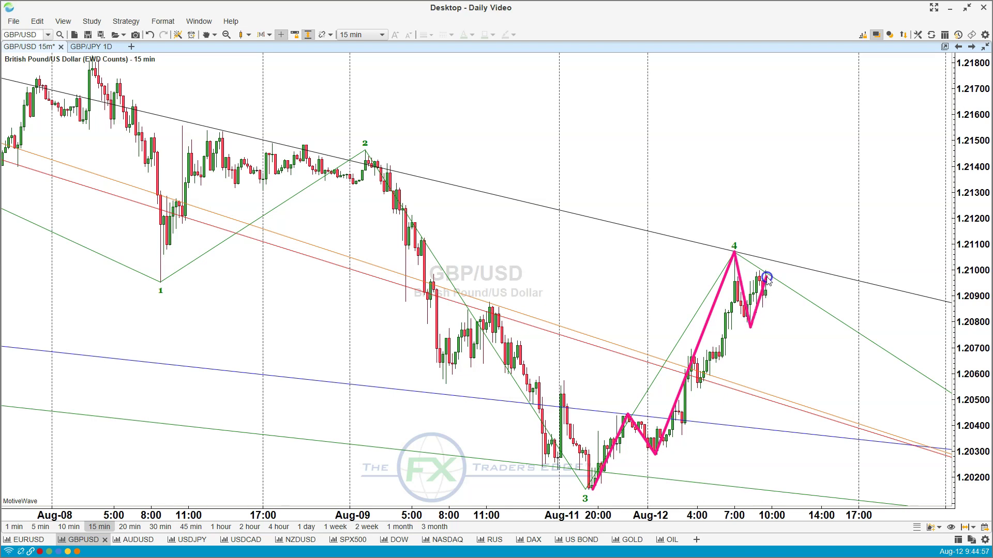
Draw two horizontal pink levels, clear all sketches, and switch to the USD/JPY chart
{"action": "left_click_drag", "start_coordinate": [737, 329], "coordinate": [815, 330]}
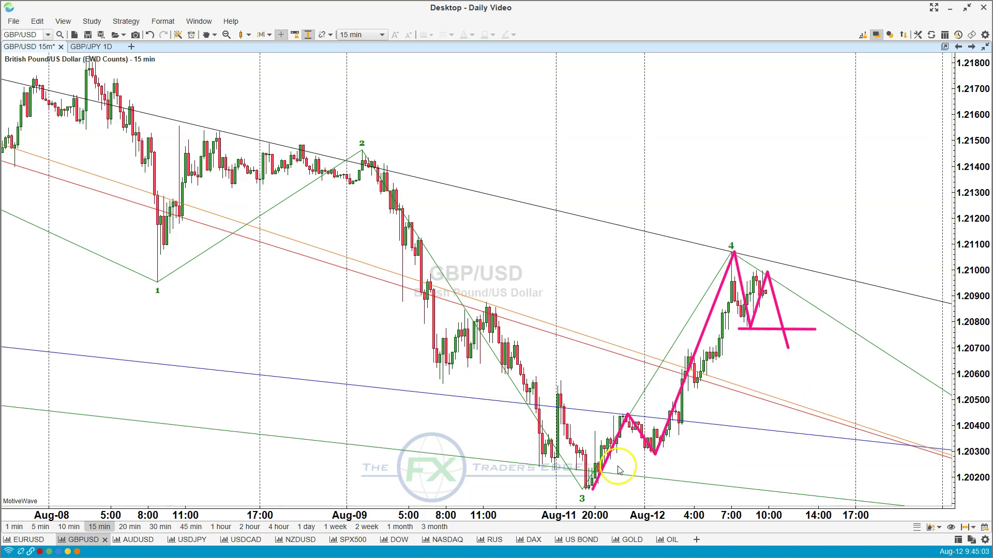
{"action": "left_click_drag", "start_coordinate": [589, 488], "coordinate": [953, 489]}
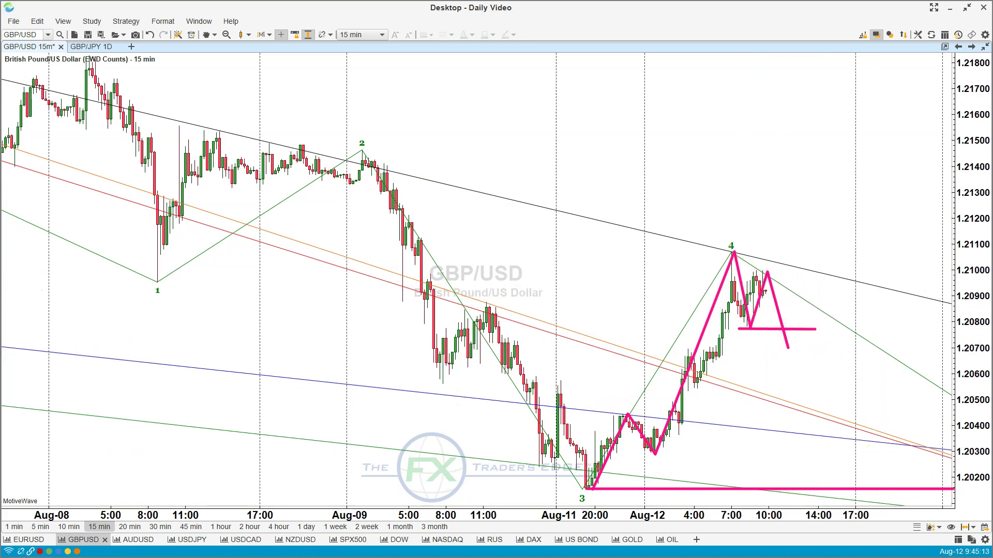
{"action": "key", "text": "e"}
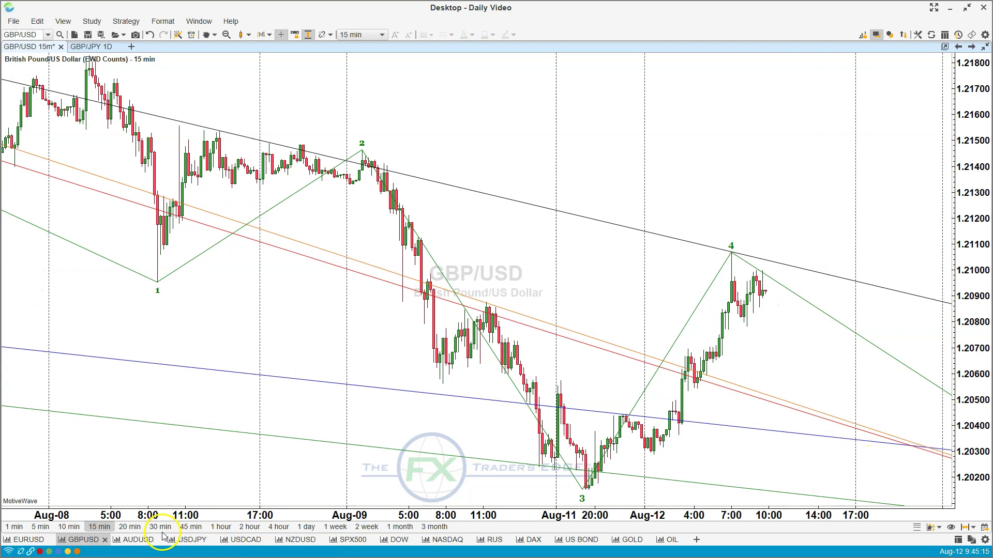
{"action": "left_click", "coordinate": [191, 540]}
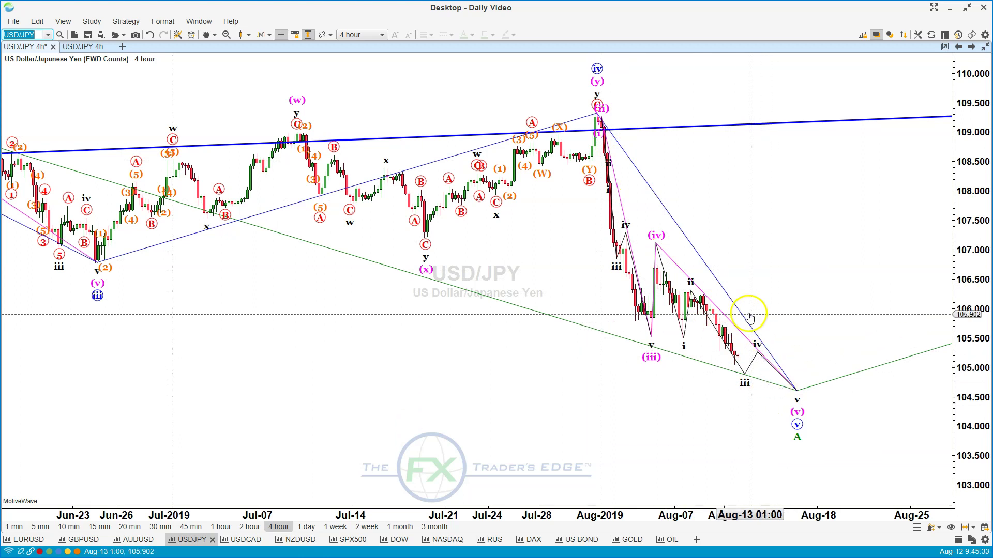
Leave the USD/JPY count and bring up the USD/CAD 4-hour chart
{"action": "left_click", "coordinate": [763, 421]}
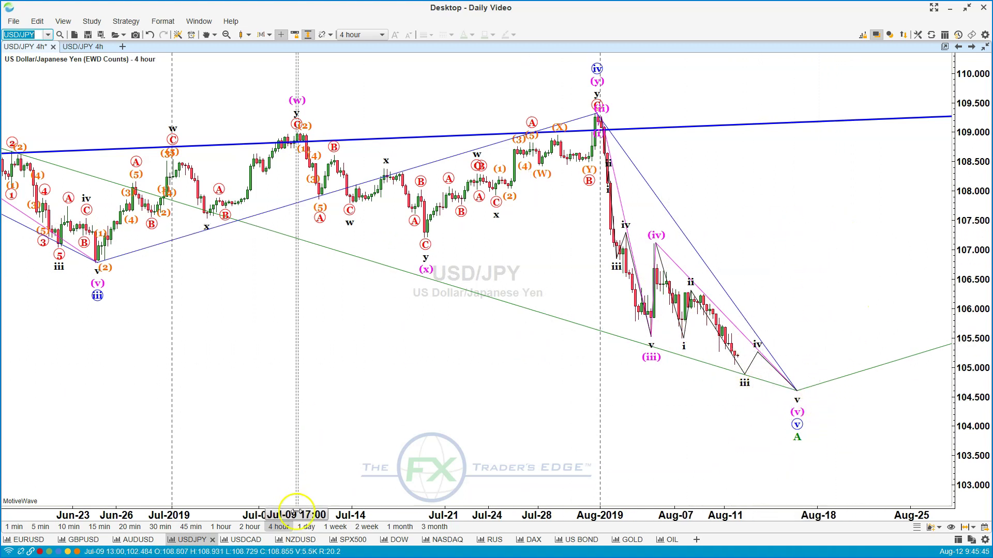
{"action": "left_click", "coordinate": [243, 539]}
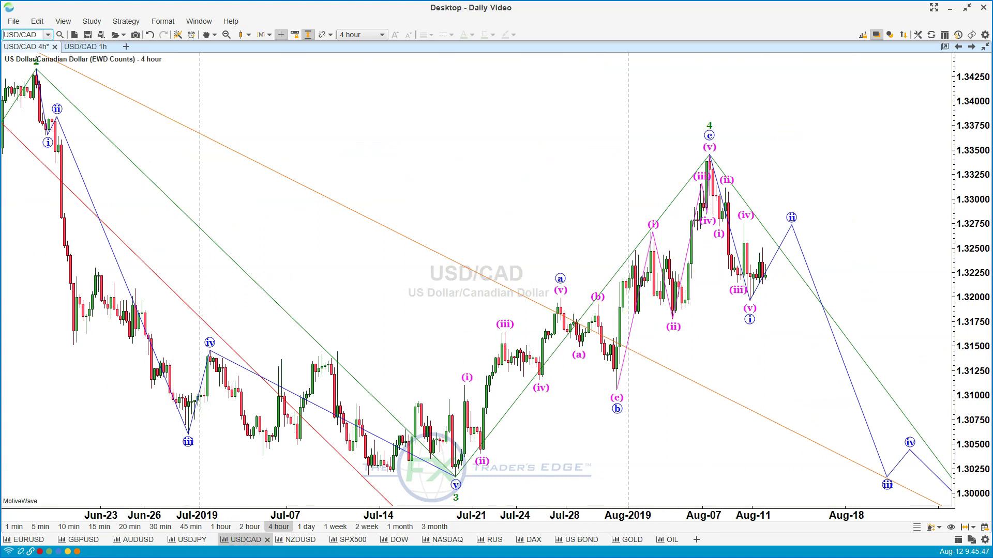
Draw a pink trendline under the (ii) low and a zigzag through the swings breaking below it
{"action": "left_click_drag", "start_coordinate": [670, 323], "coordinate": [796, 288]}
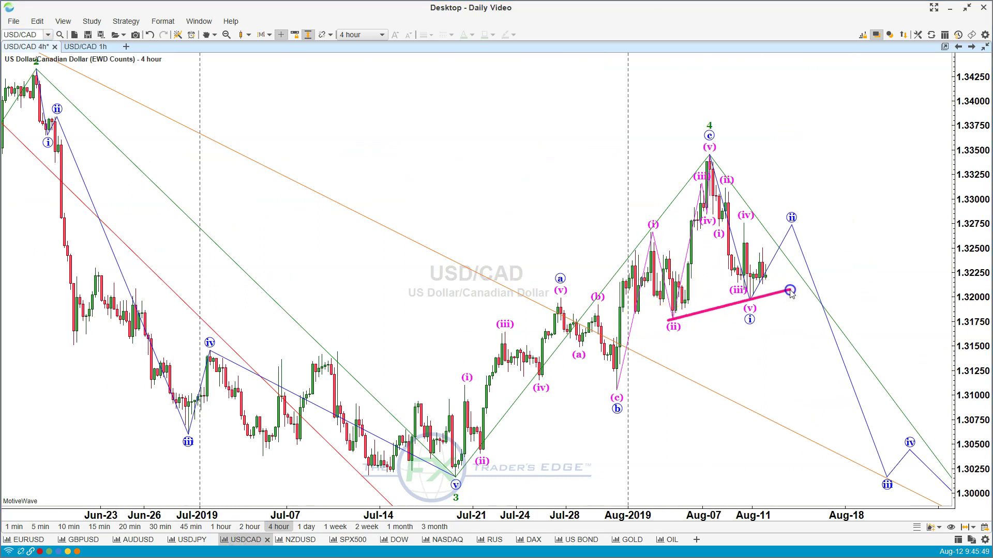
{"action": "left_click_drag", "start_coordinate": [617, 394], "coordinate": [645, 260]}
{"action": "left_click", "coordinate": [652, 235]}
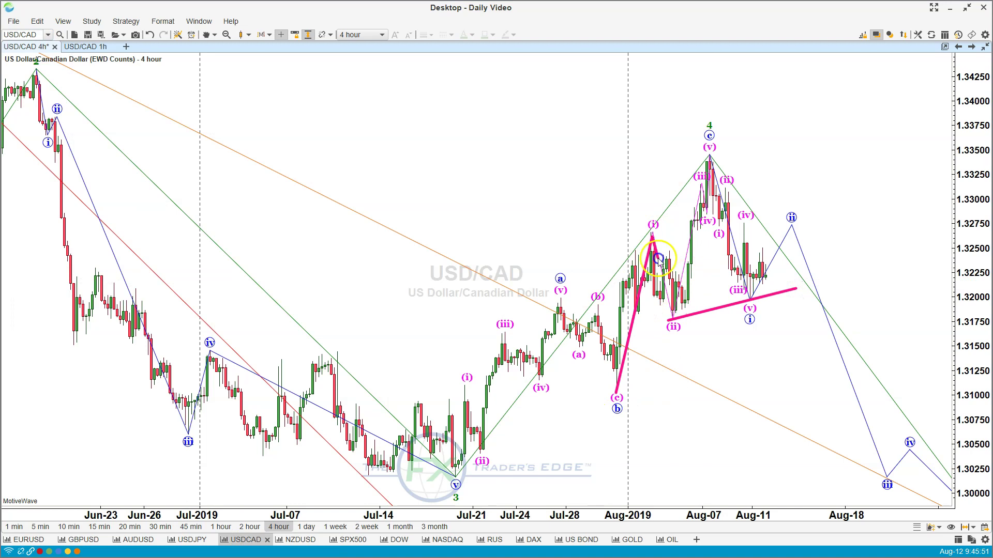
{"action": "left_click", "coordinate": [672, 316]}
{"action": "left_click", "coordinate": [706, 154]}
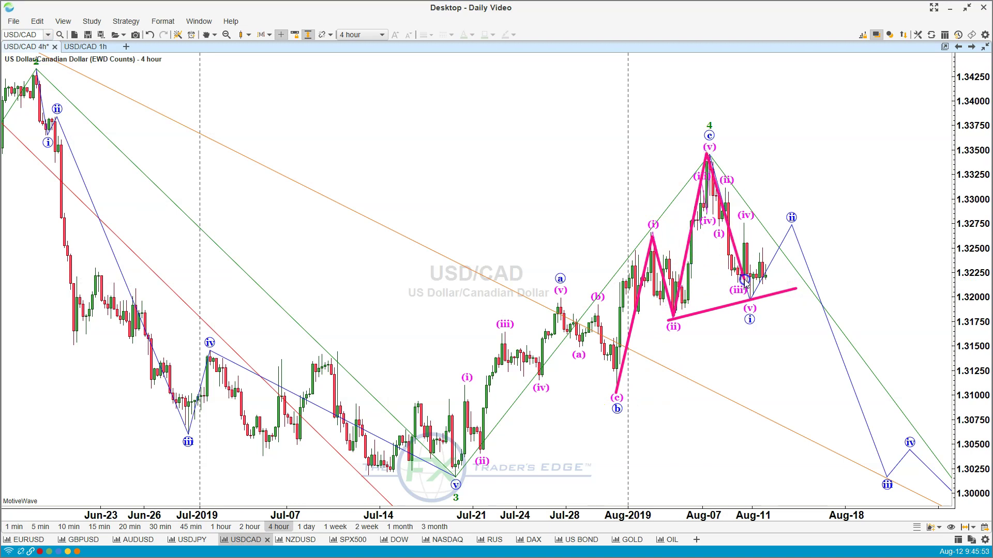
{"action": "left_click", "coordinate": [751, 295]}
{"action": "left_click", "coordinate": [788, 217]}
{"action": "double_click", "coordinate": [859, 402]}
Extend the trendline, mark the break with an X, erase the sketches, and open S&P500
{"action": "left_click_drag", "start_coordinate": [657, 323], "coordinate": [857, 274]}
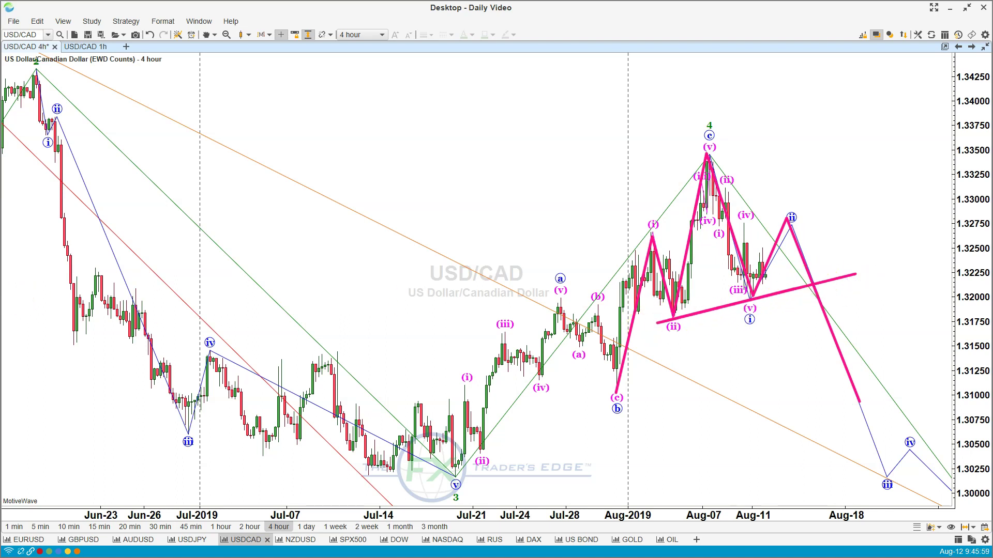
{"action": "left_click", "coordinate": [810, 278]}
{"action": "left_click", "coordinate": [815, 283]}
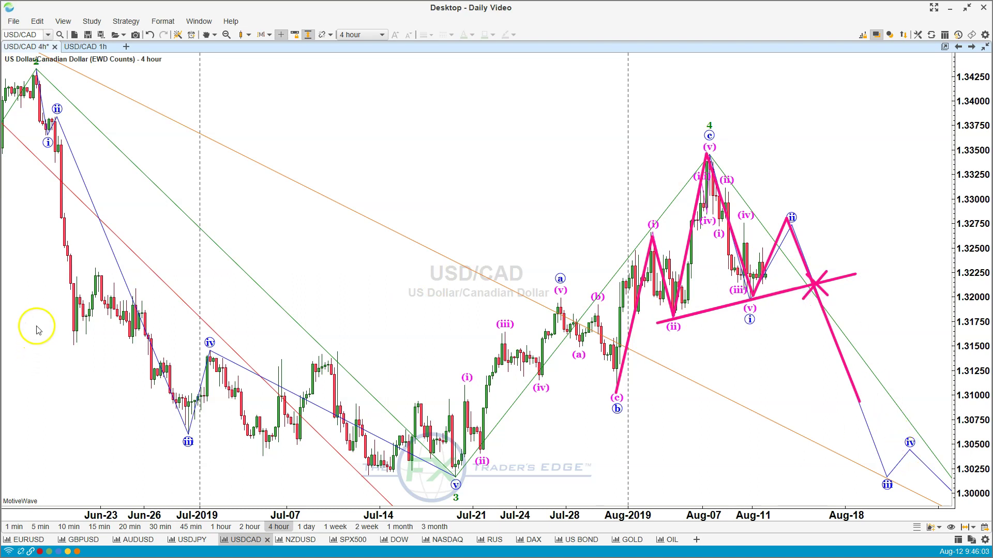
{"action": "key", "text": "Escape"}
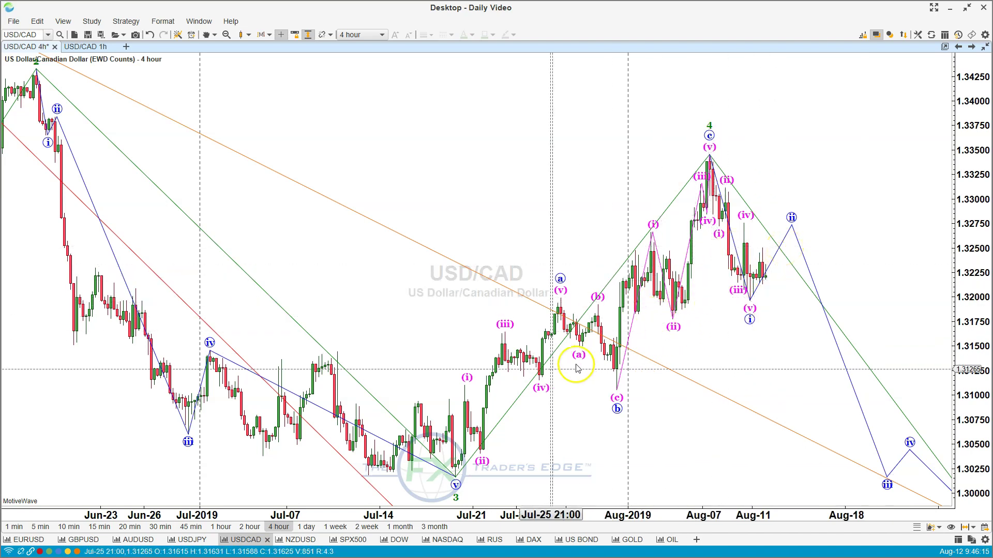
{"action": "left_click", "coordinate": [353, 540]}
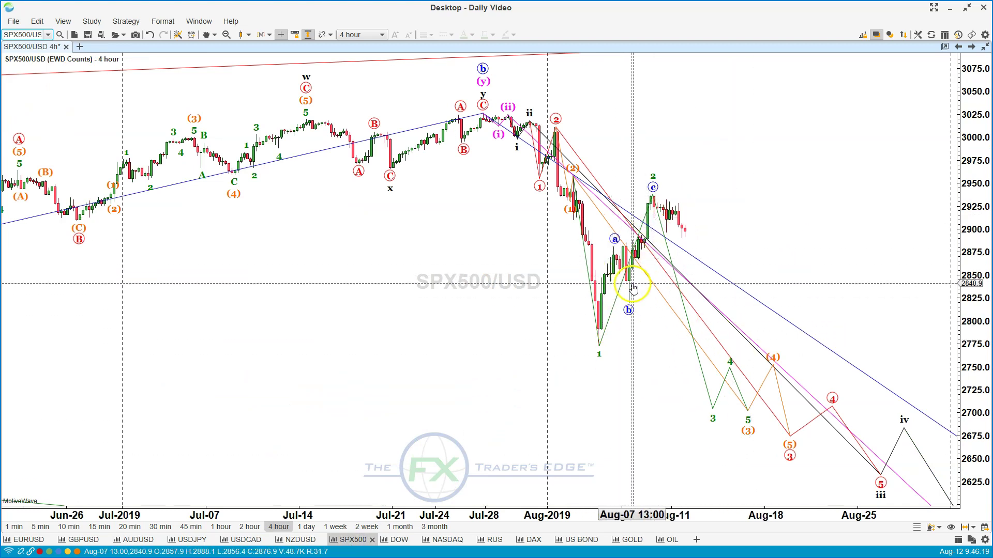
Sketch pink lines from the latest S&P500 bars to the wave 1 low, clear them, and open Gold
{"action": "mouse_move", "coordinate": [653, 186]}
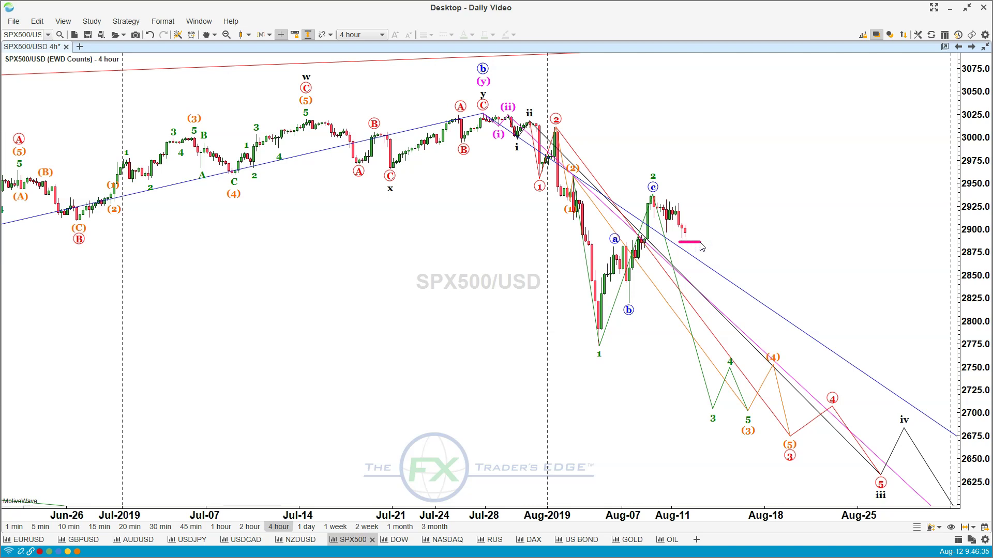
{"action": "mouse_move", "coordinate": [691, 234]}
{"action": "left_mouse_down"}
{"action": "mouse_move", "coordinate": [722, 335]}
{"action": "mouse_move", "coordinate": [701, 243]}
{"action": "mouse_move", "coordinate": [717, 380]}
{"action": "left_mouse_up"}
{"action": "left_click_drag", "start_coordinate": [598, 345], "coordinate": [767, 347]}
{"action": "key", "text": "Escape"}
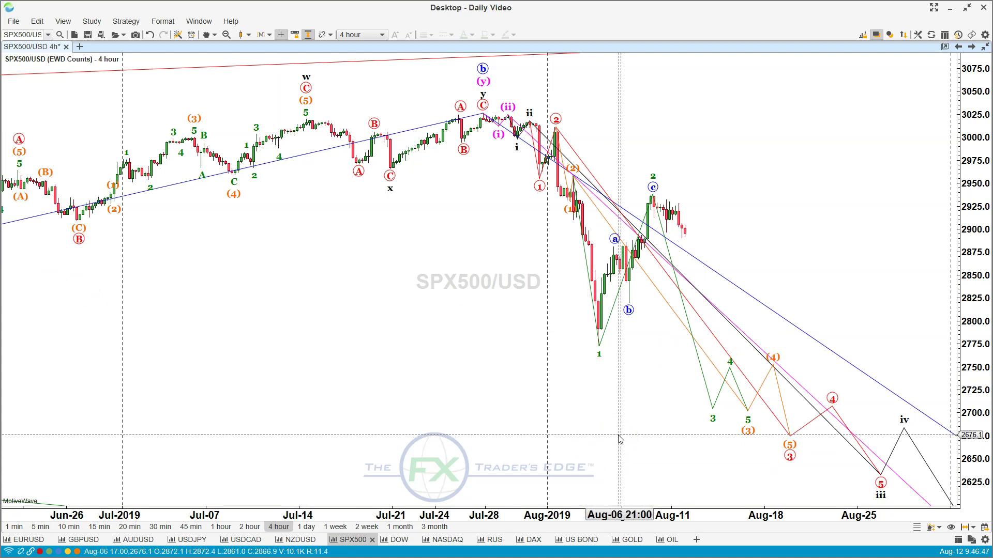
{"action": "left_click", "coordinate": [630, 541]}
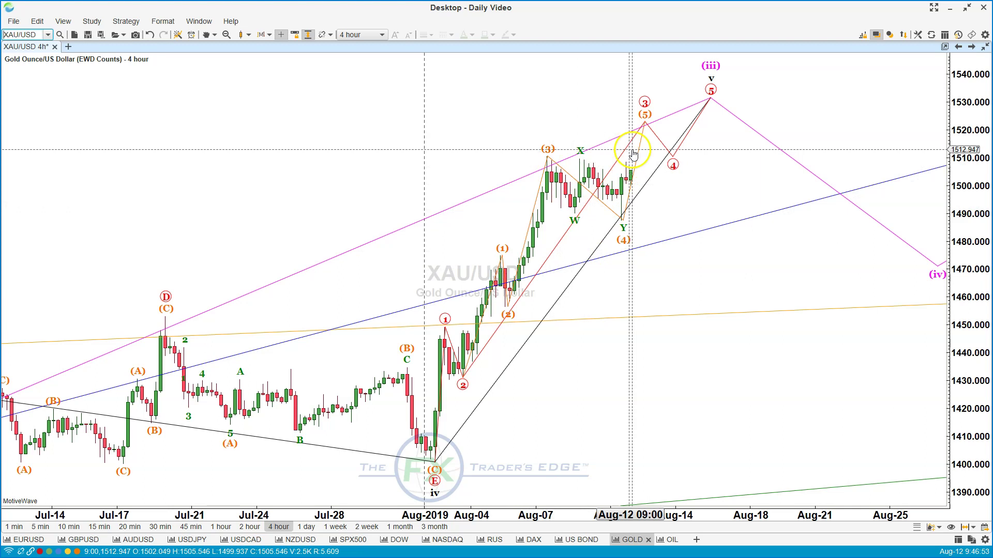
{"action": "mouse_move", "coordinate": [544, 151]}
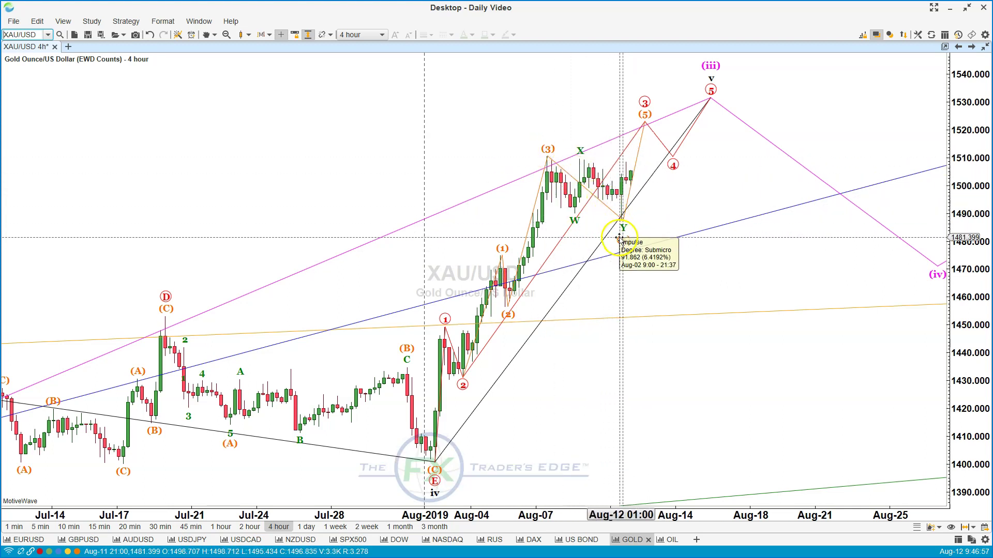
{"action": "mouse_move", "coordinate": [645, 129]}
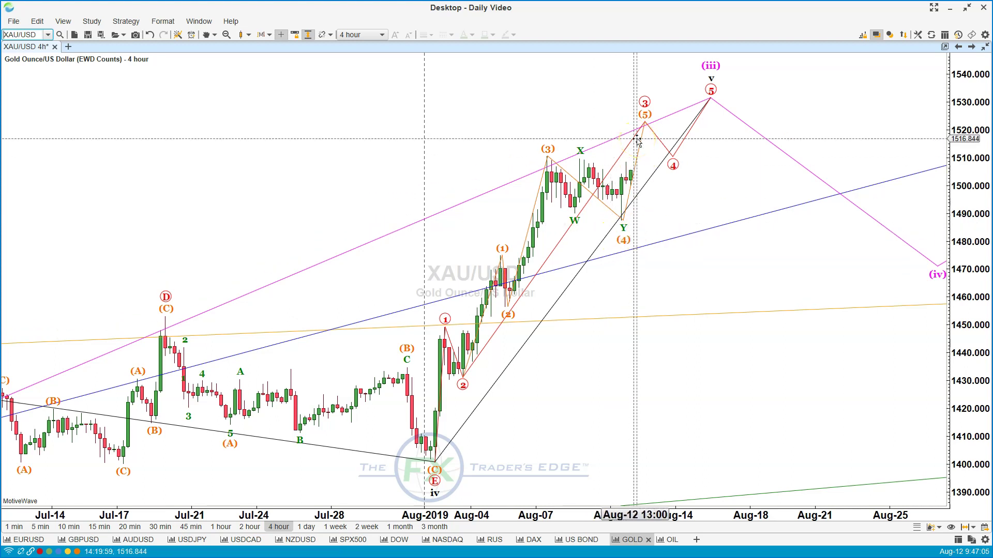
{"action": "left_click", "coordinate": [644, 219]}
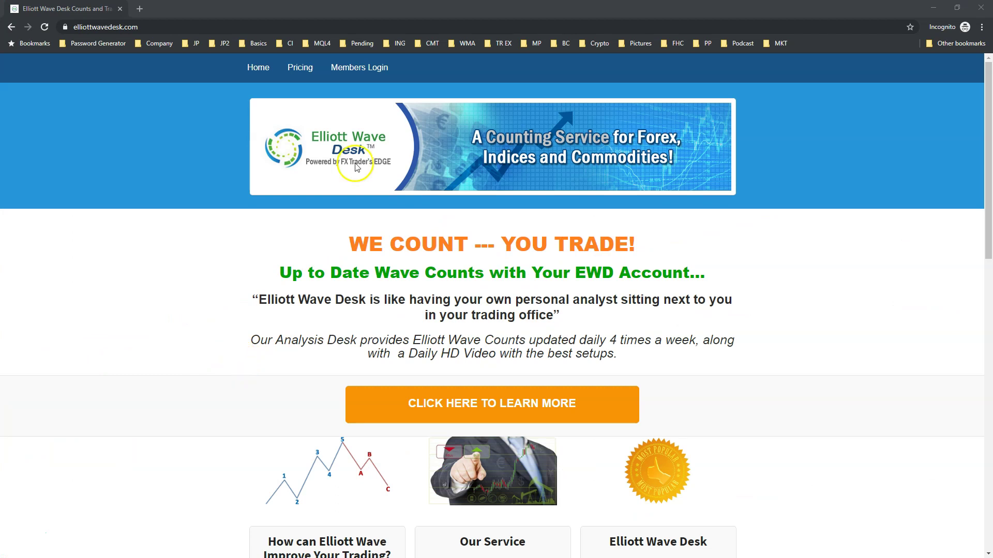
Open the Pricing page and scroll through the $75 monthly, $199 quarterly and $299 scanner plans
{"action": "left_click", "coordinate": [306, 74]}
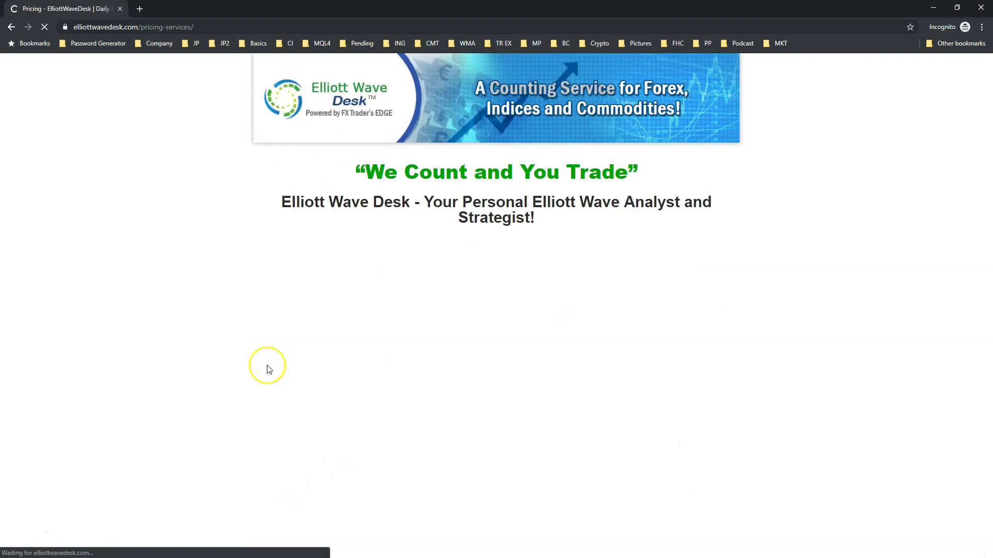
{"action": "scroll", "coordinate": [269, 369], "scroll_direction": "down", "scroll_amount": 2}
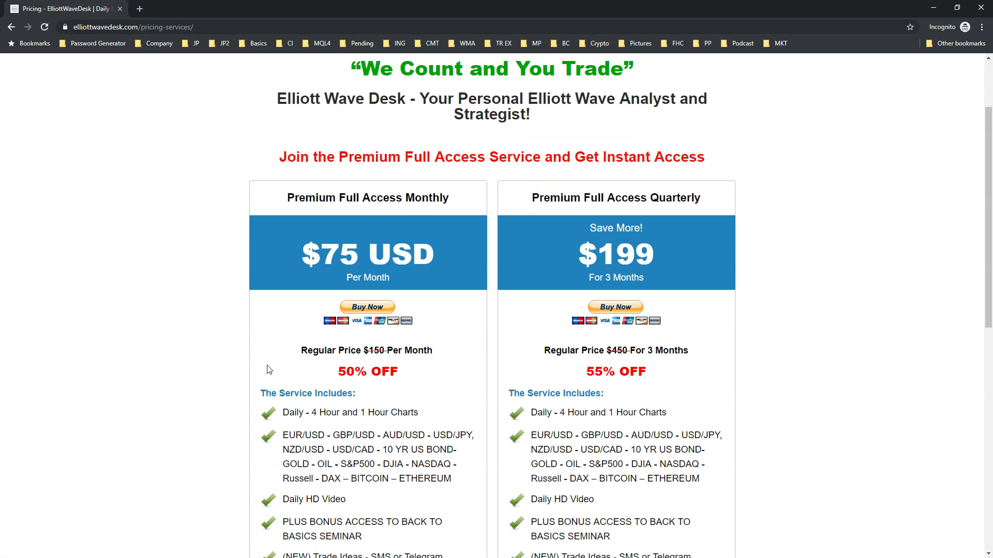
{"action": "scroll", "coordinate": [349, 440], "scroll_direction": "down", "scroll_amount": 2}
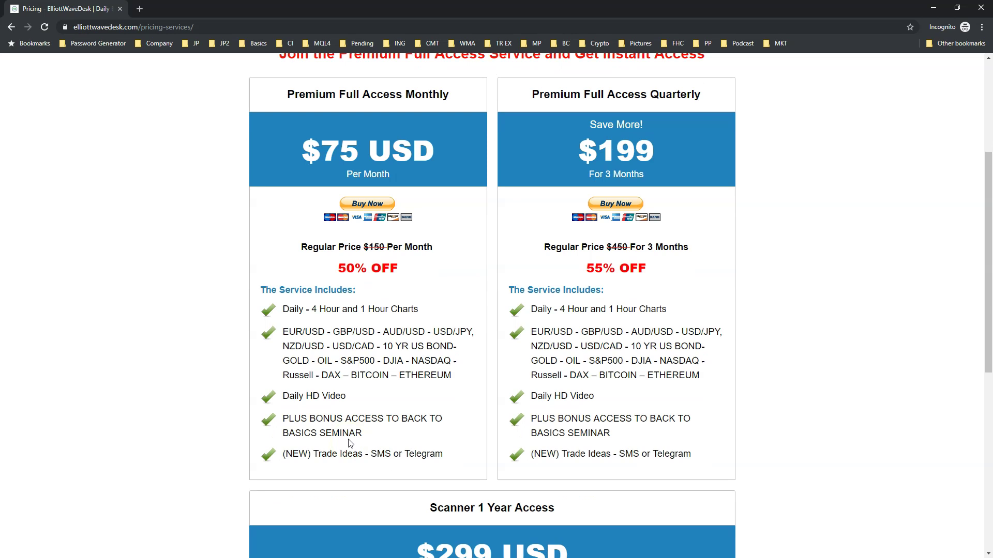
{"action": "scroll", "coordinate": [350, 443], "scroll_direction": "up", "scroll_amount": 2}
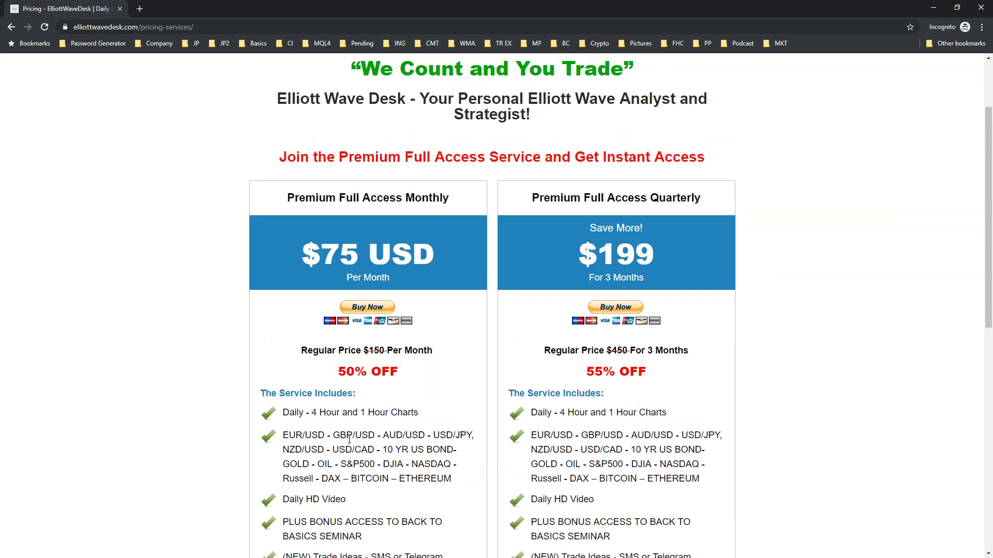
{"action": "scroll", "coordinate": [349, 439], "scroll_direction": "up", "scroll_amount": 2}
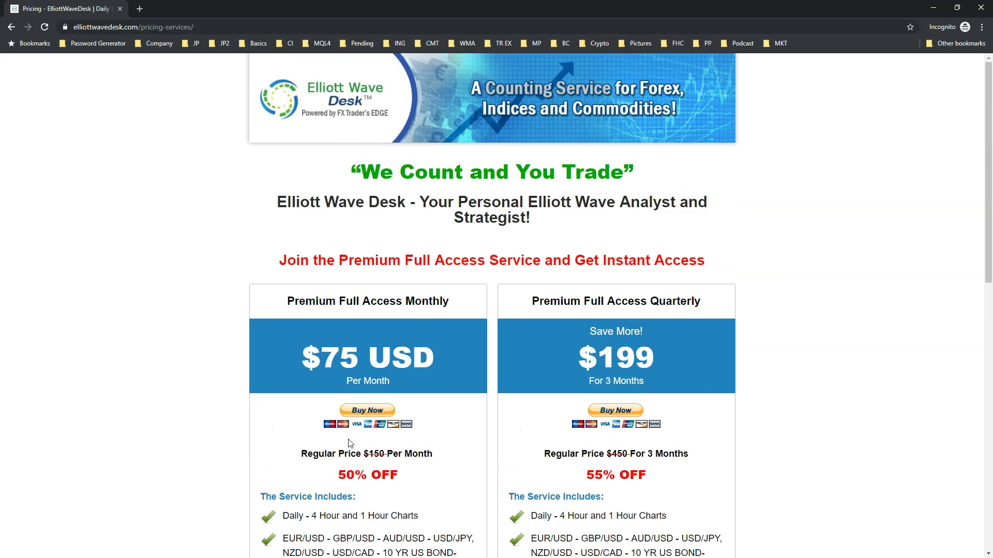